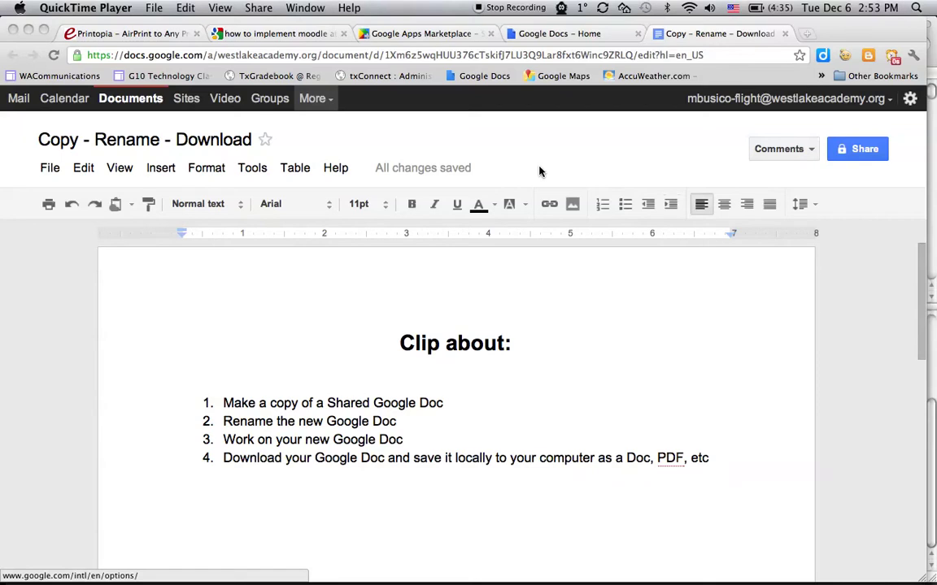
Select each of the four list items in turn to walk through the shared document's instructions.
double_click(348, 402)
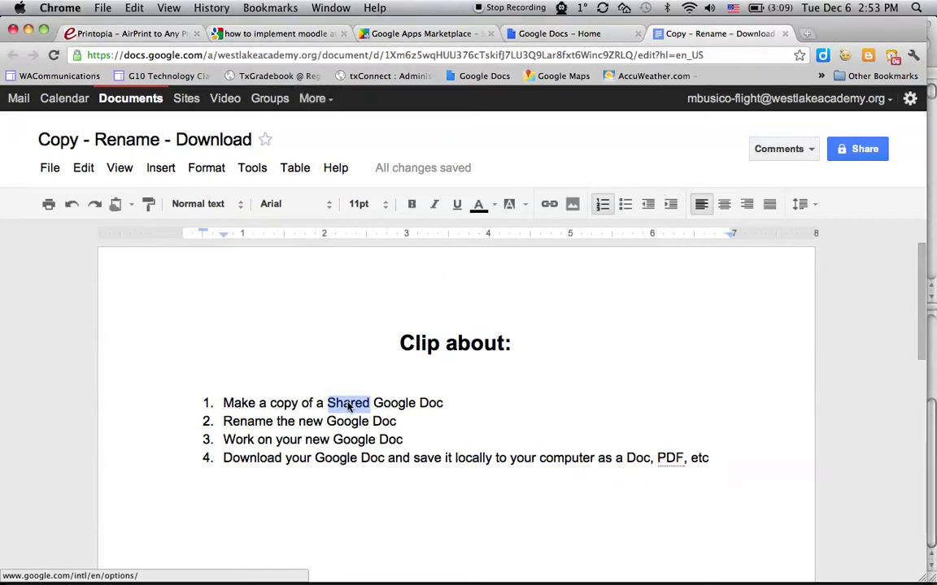
triple_click(302, 423)
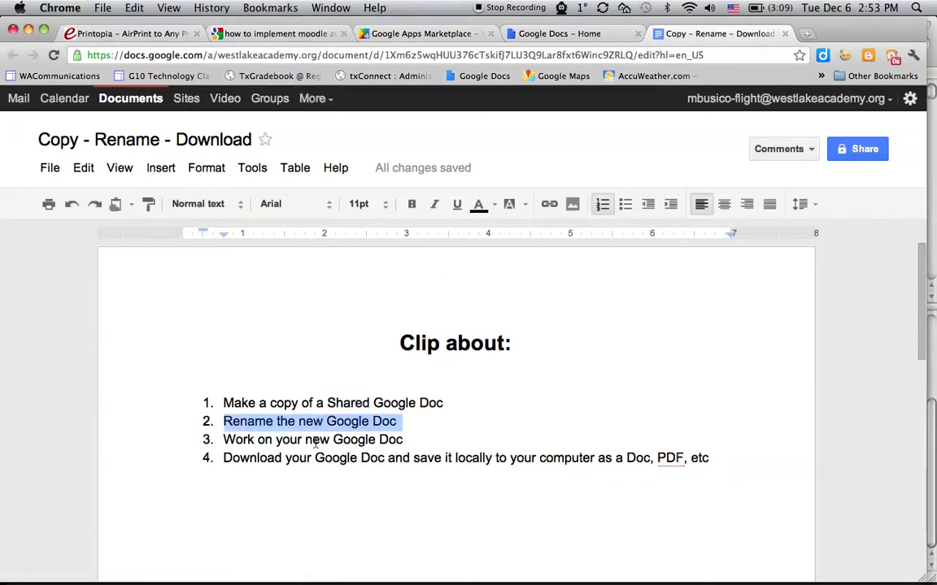
left_click(314, 440)
double_click(313, 440)
left_click(314, 440)
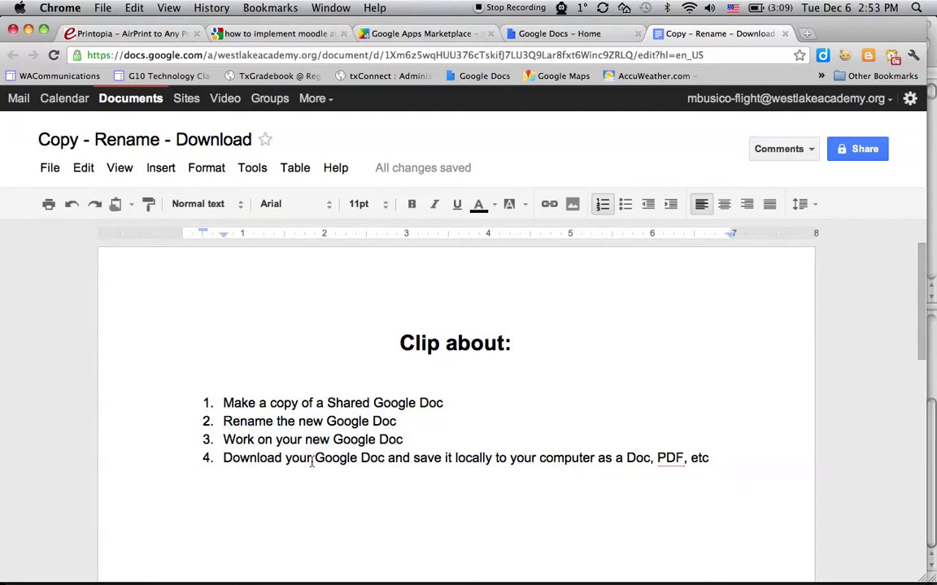
triple_click(311, 459)
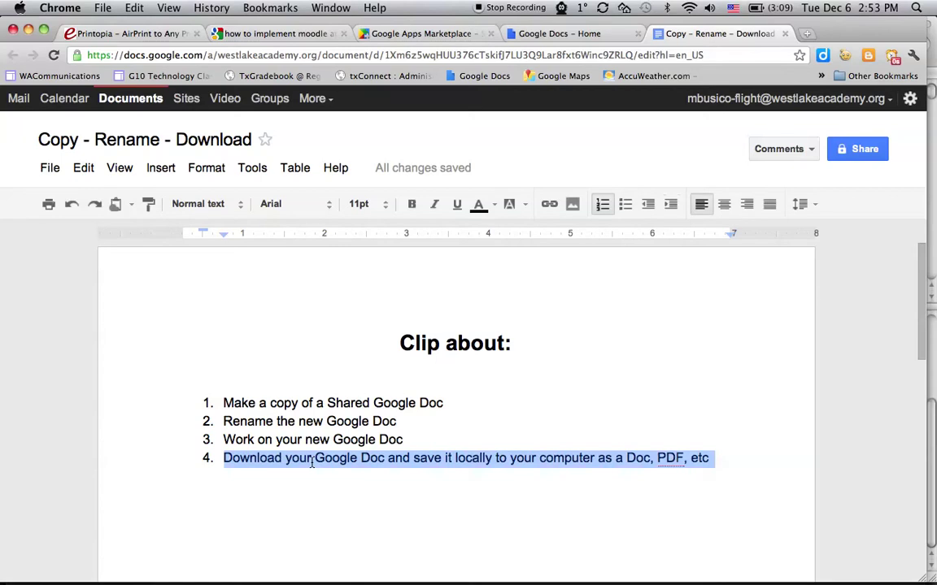
left_click(303, 404)
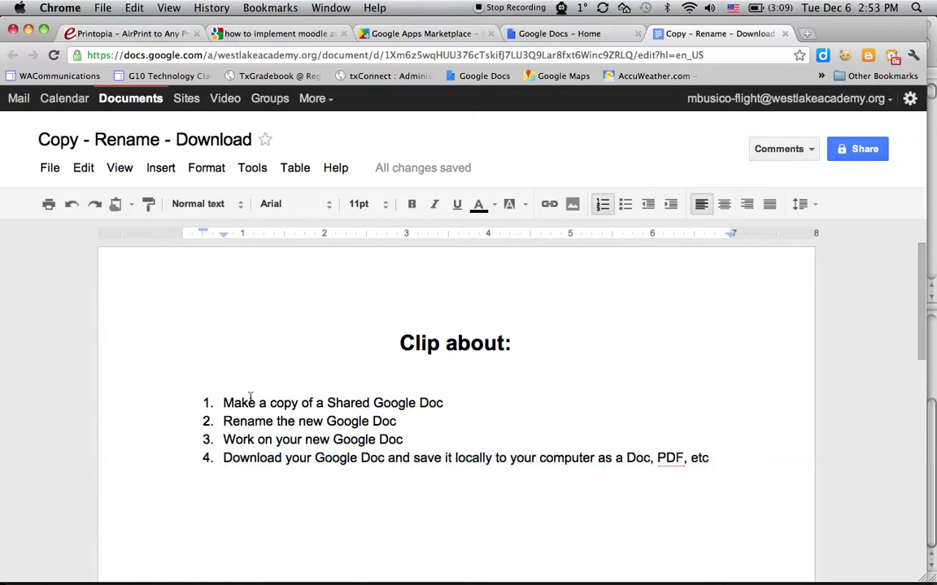
left_click_drag(204, 402, 430, 413)
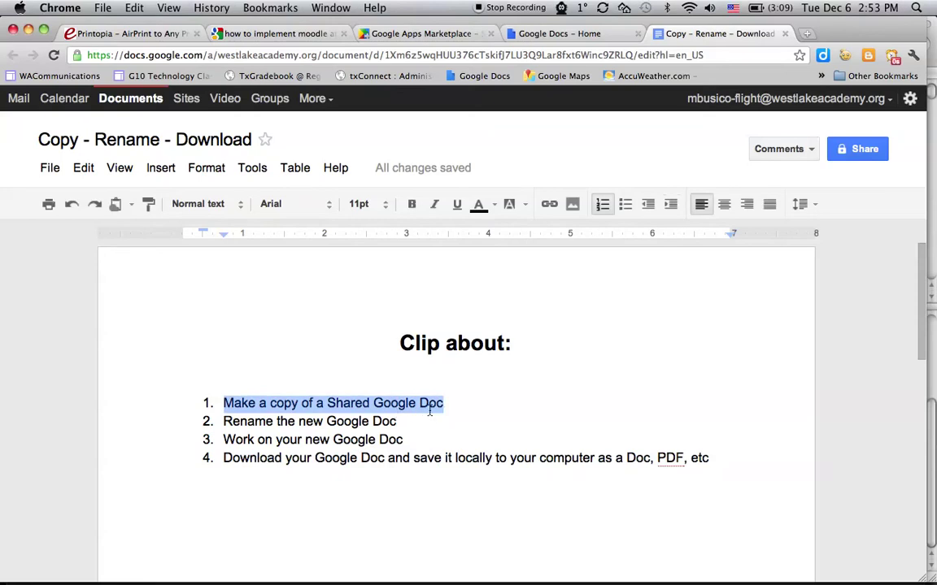
Make a copy of the shared document from the File menu.
left_click(304, 370)
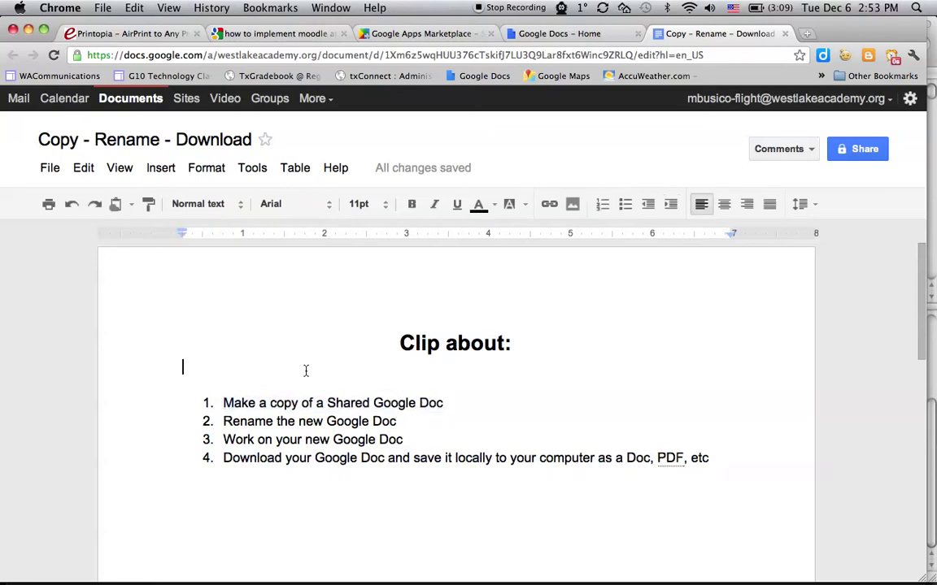
left_click(50, 168)
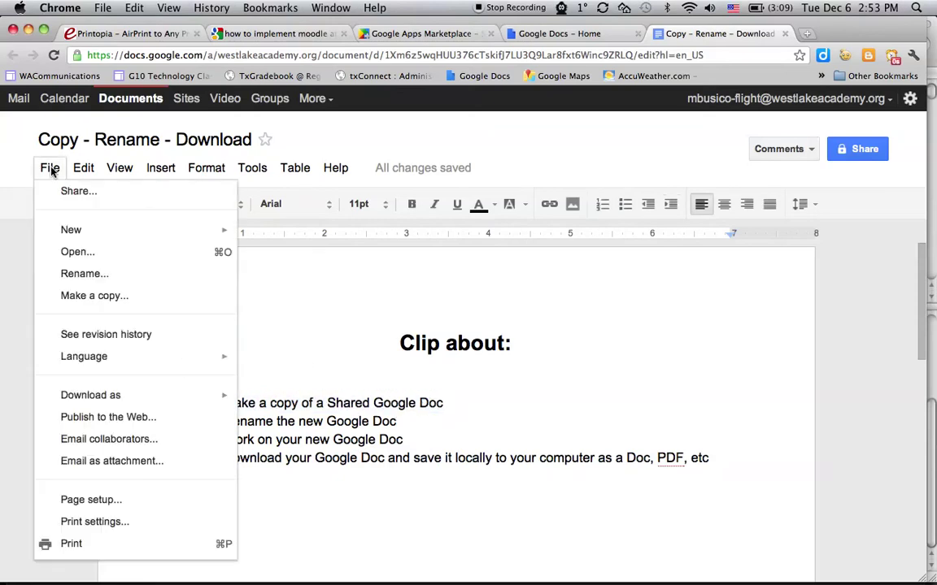
left_click(70, 298)
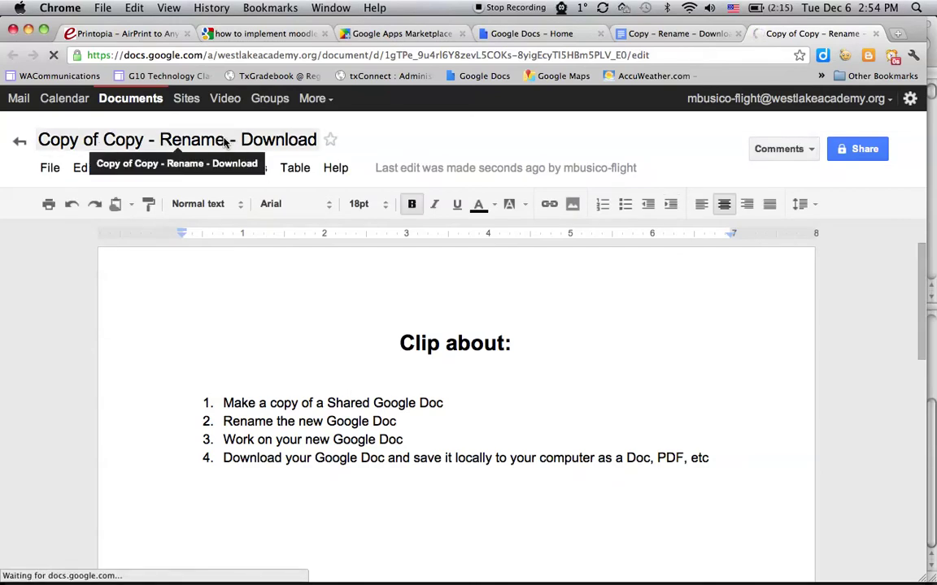
Rename the copied document to 'Document - Grade - Name'.
left_click(175, 141)
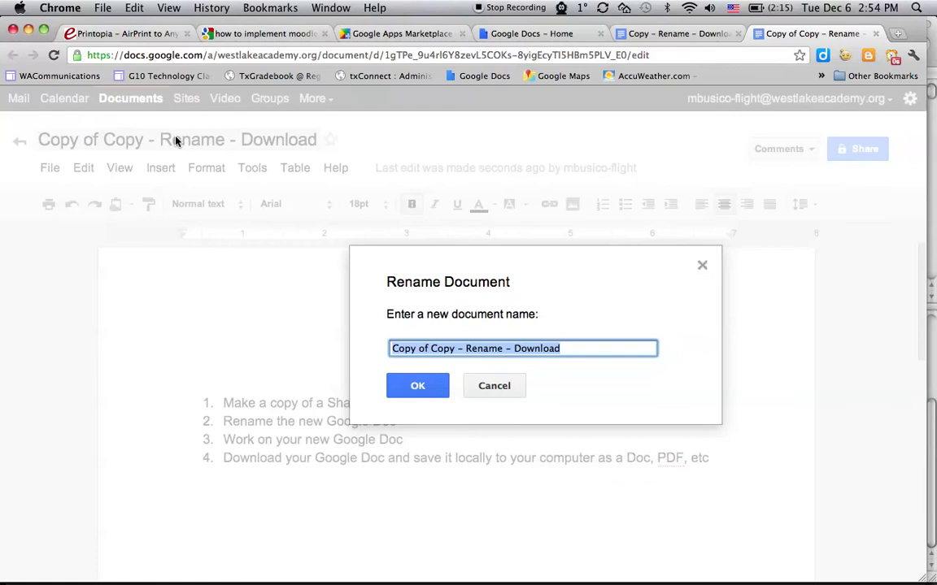
type("Do")
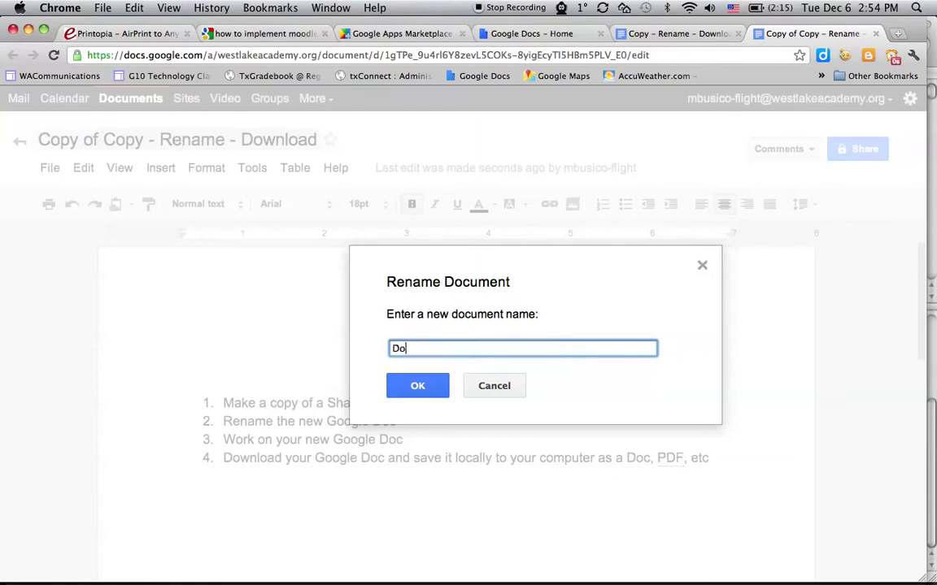
type("cument - Grade - Name")
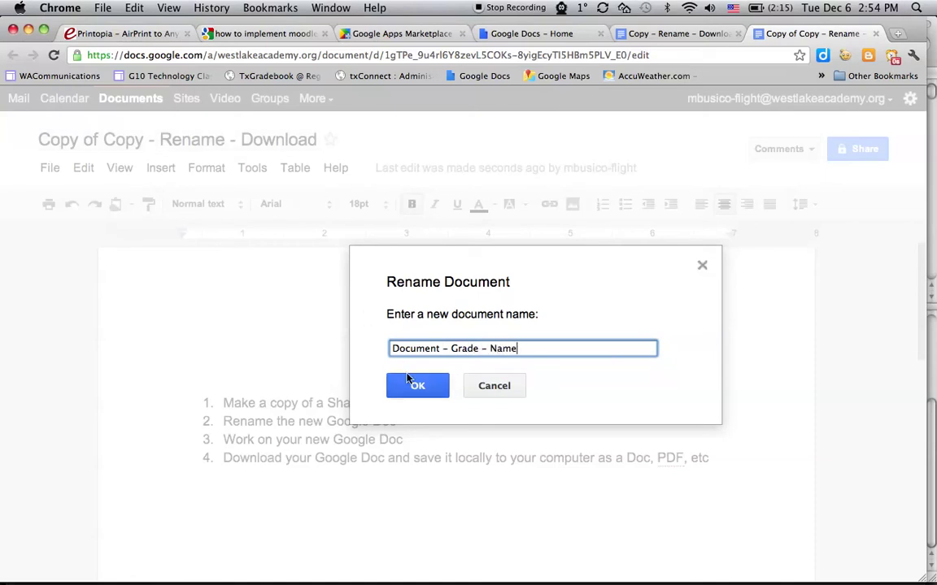
left_click(411, 382)
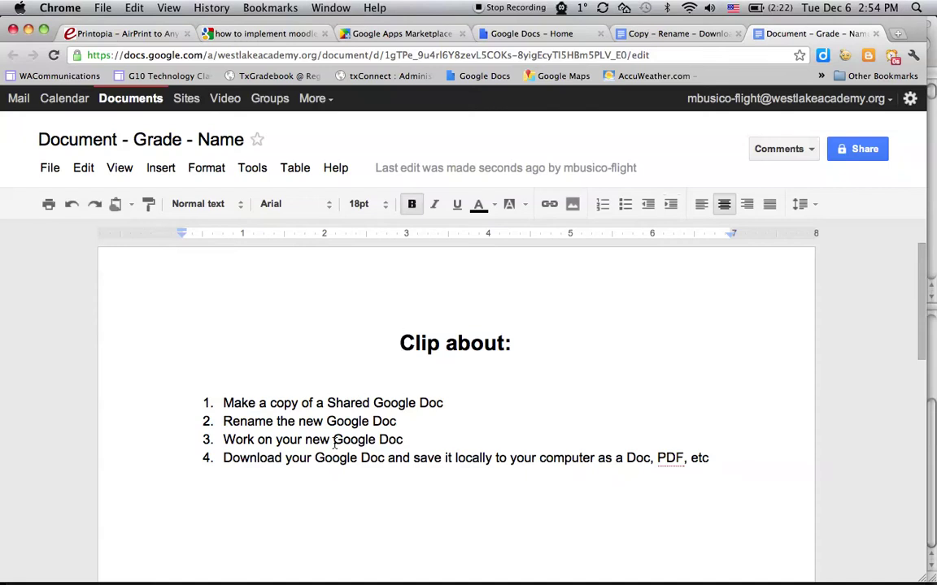
Make list item 1 bold with dark red text.
left_click(299, 403)
triple_click(299, 402)
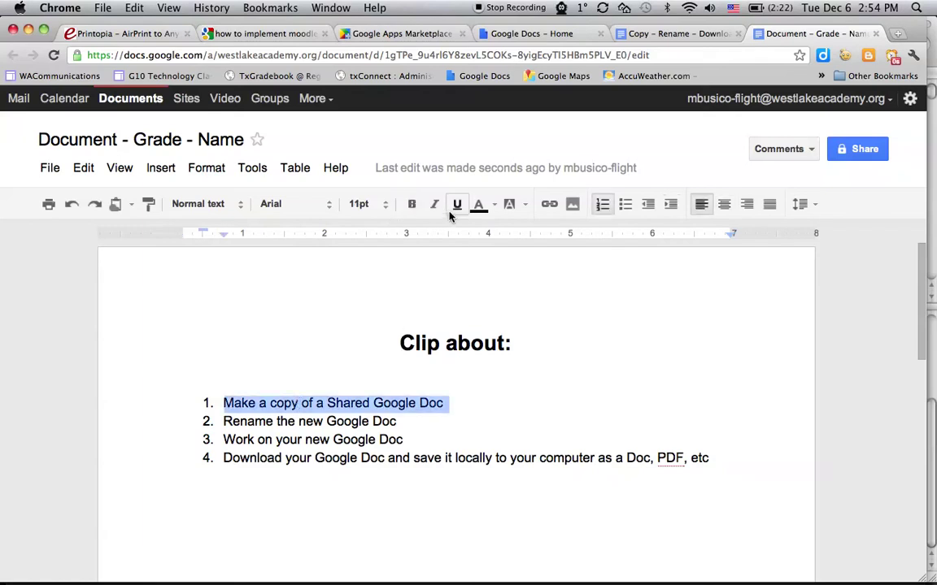
left_click(493, 205)
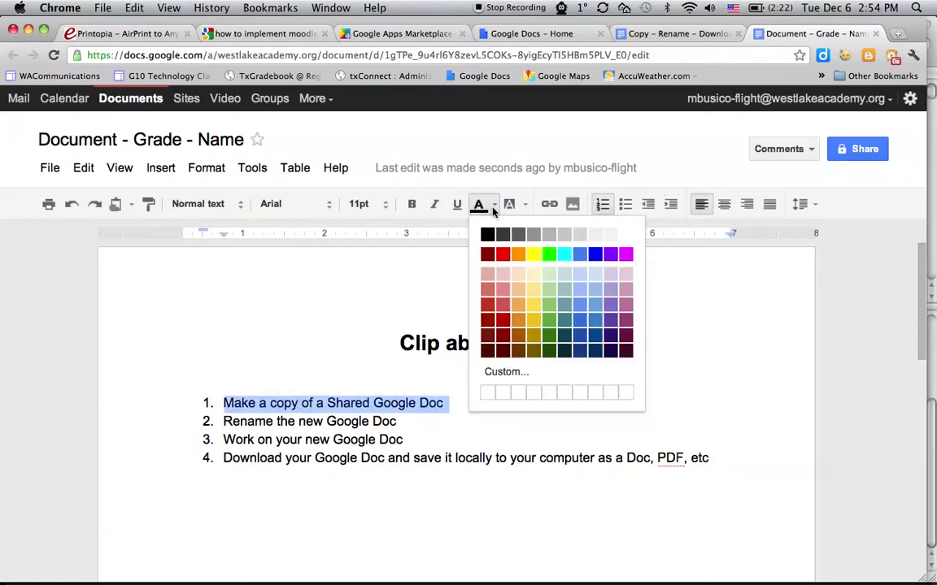
left_click(487, 319)
left_click(411, 204)
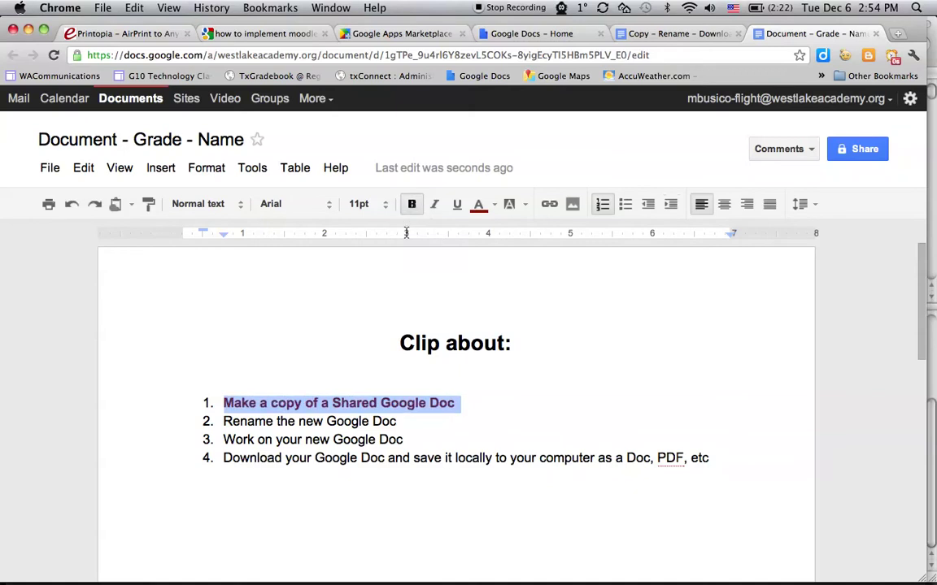
Highlight list item 2 in yellow.
triple_click(334, 422)
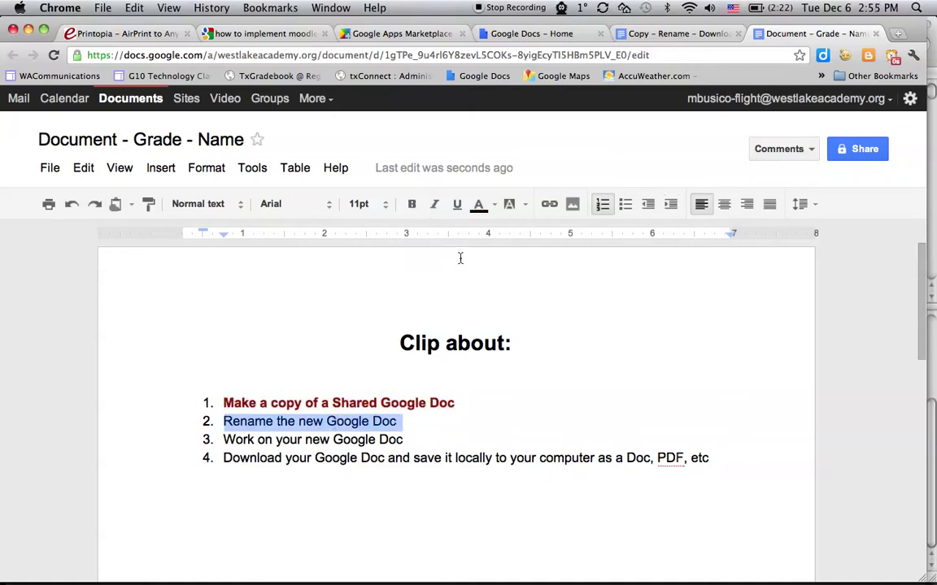
left_click(525, 205)
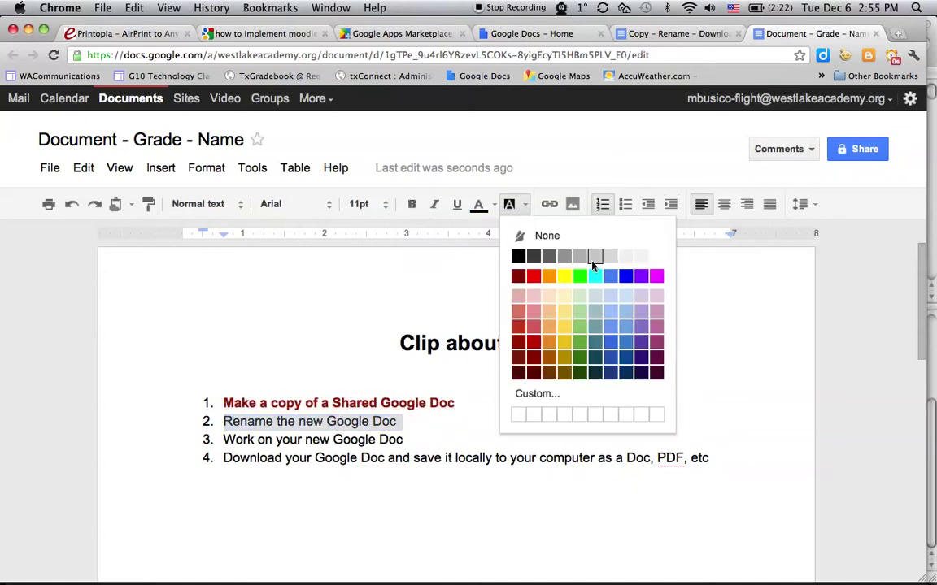
left_click(564, 276)
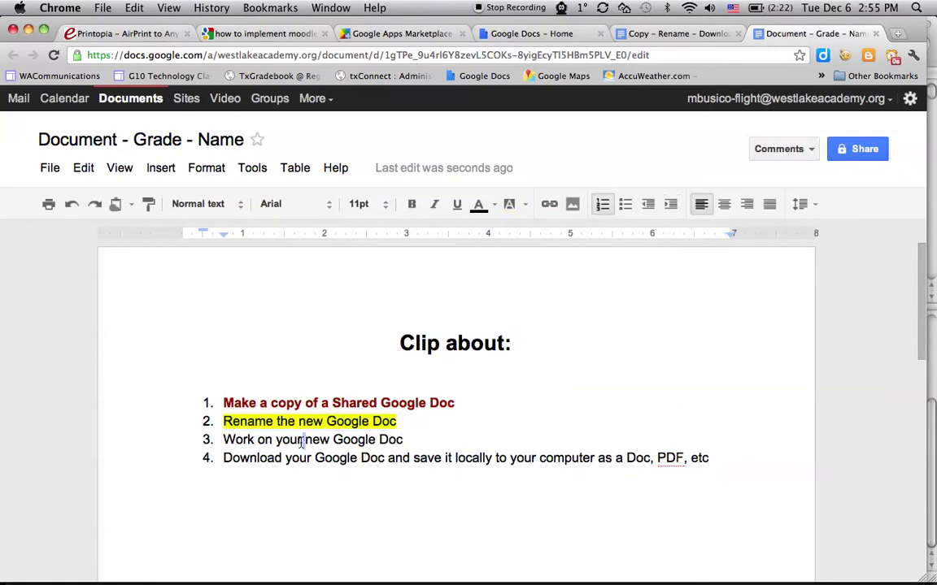
Give list item 3 white text on a dark blue highlight.
triple_click(302, 440)
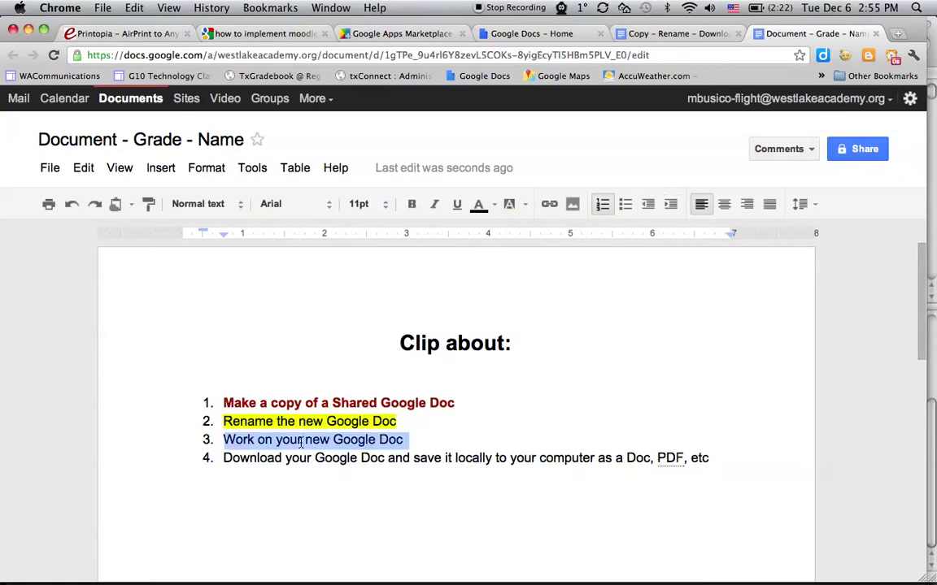
left_click(480, 206)
left_click(524, 204)
left_click(480, 204)
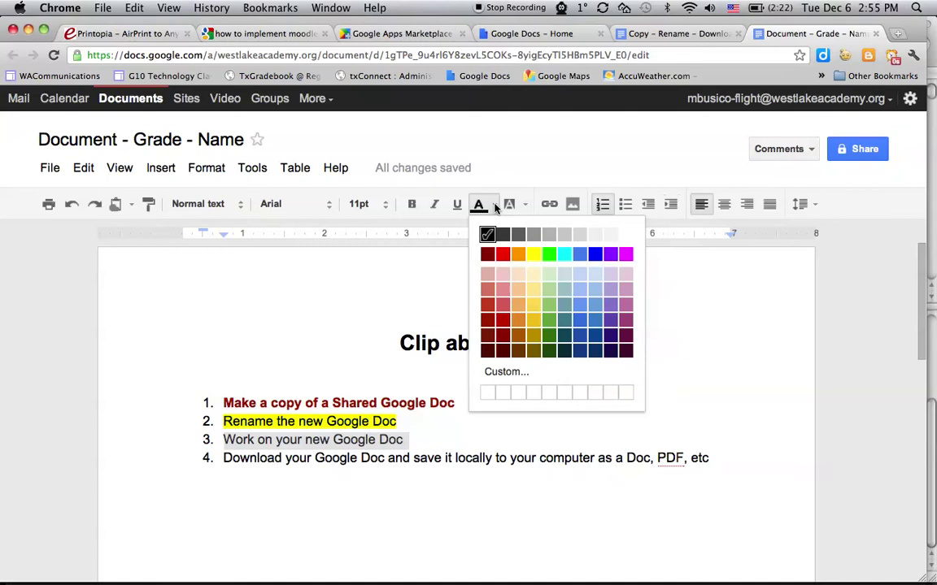
left_click(610, 235)
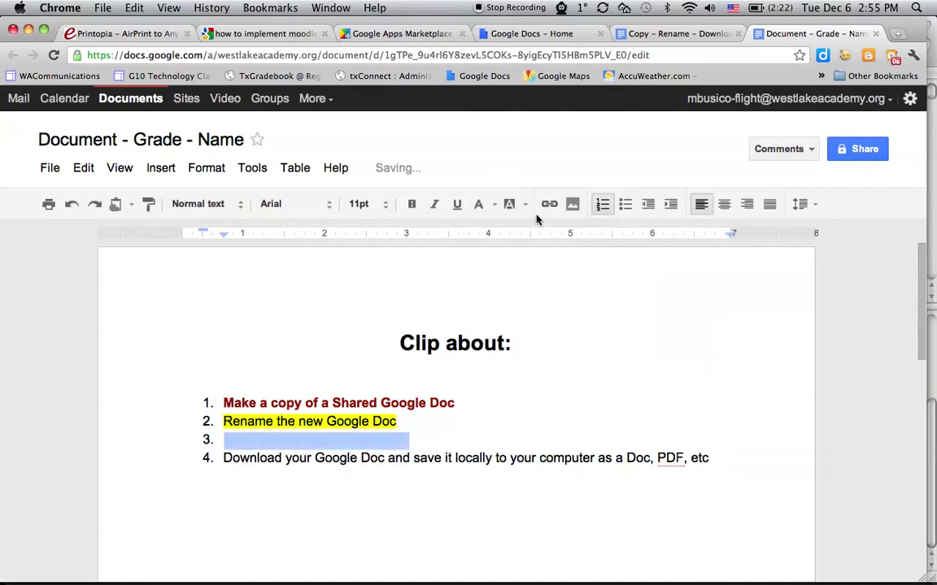
left_click(527, 208)
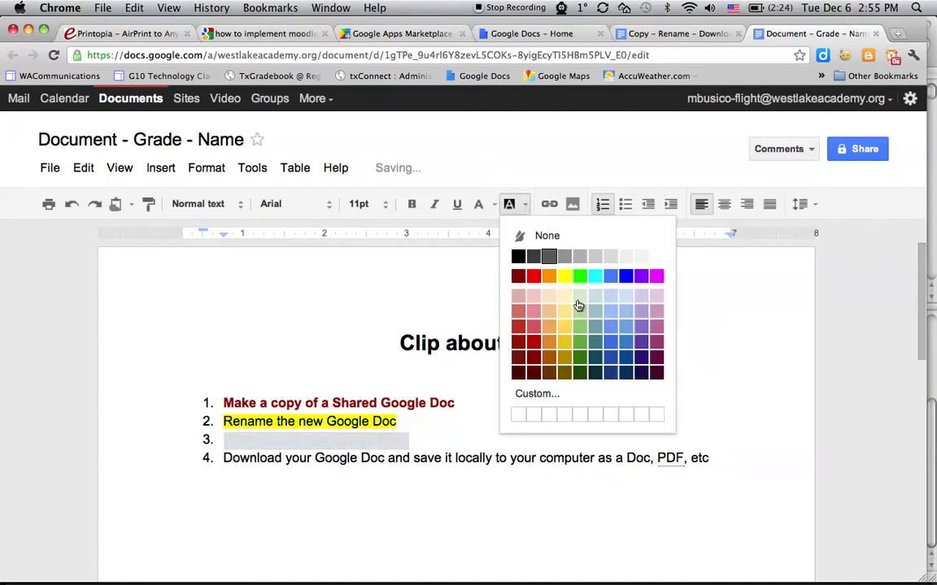
left_click(628, 360)
left_click(455, 443)
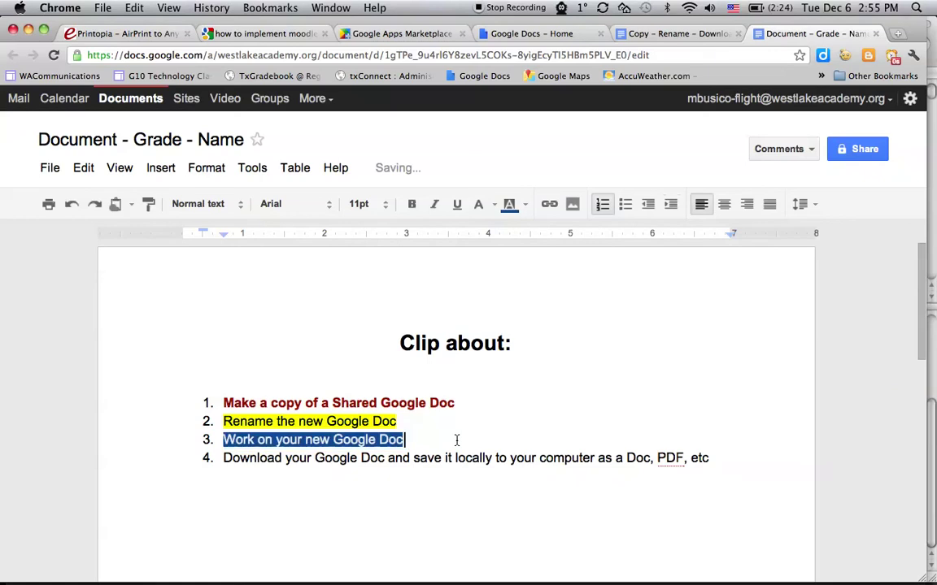
left_click(270, 377)
Add the line 'Once you make all the changes you need to.' above the list.
key("Return")
type("On")
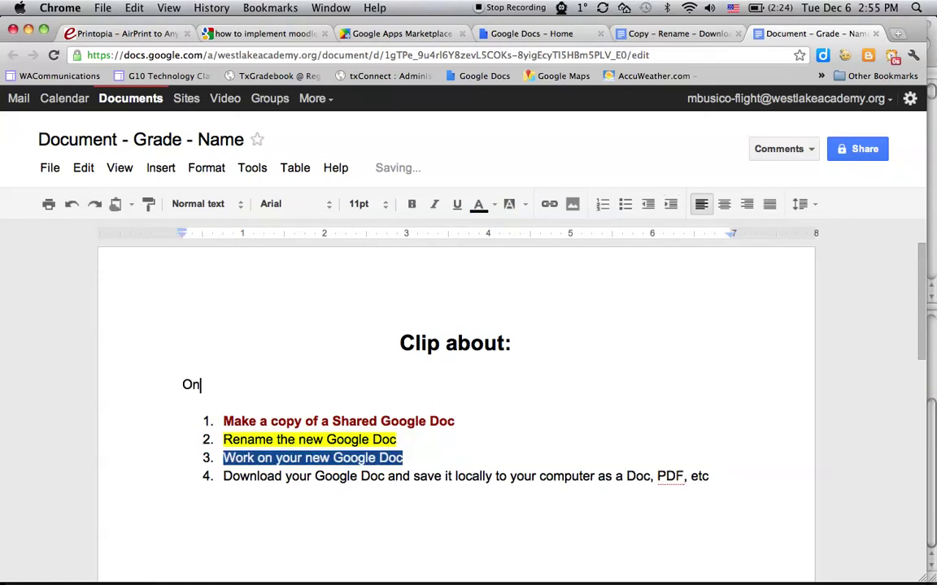
type("ce you make all")
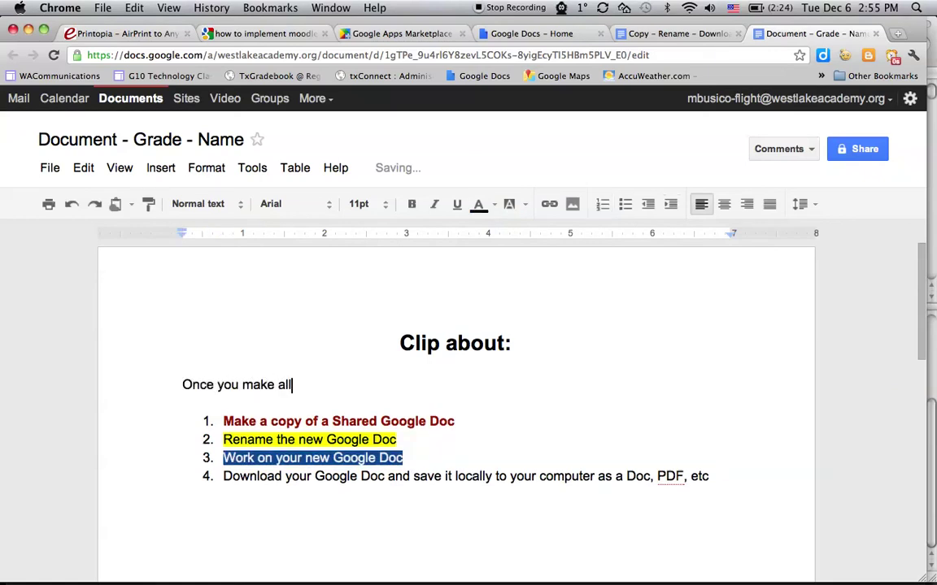
type(" the changes ")
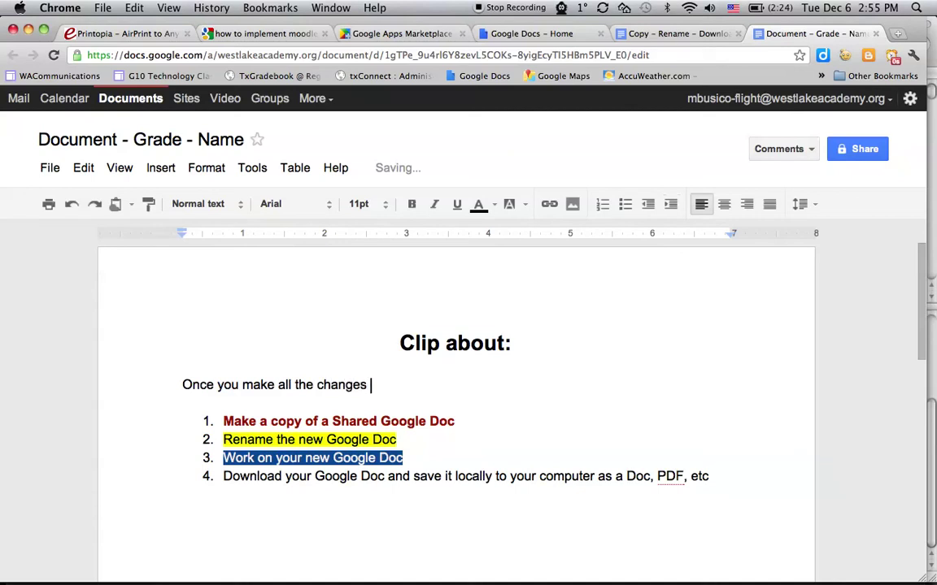
type("you need to.")
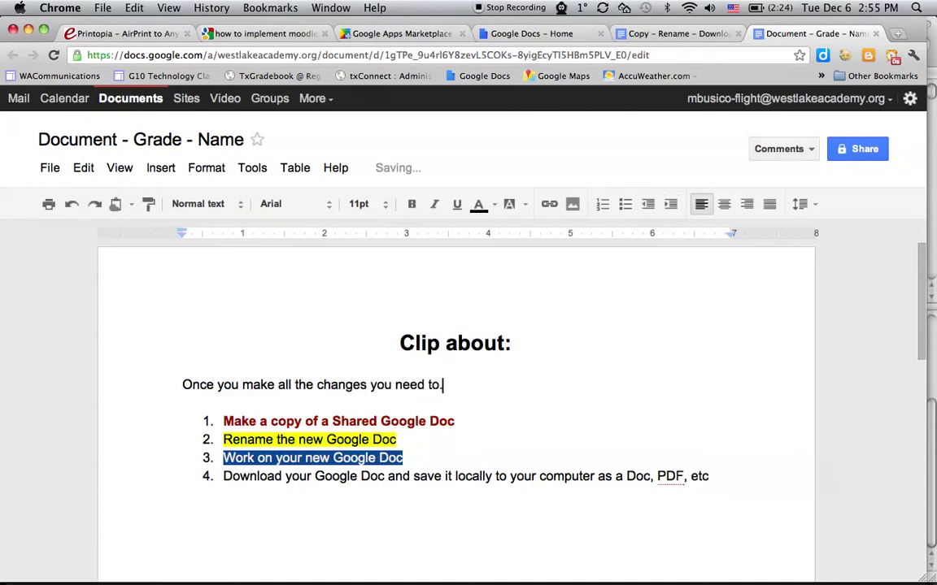
double_click(269, 477)
triple_click(268, 478)
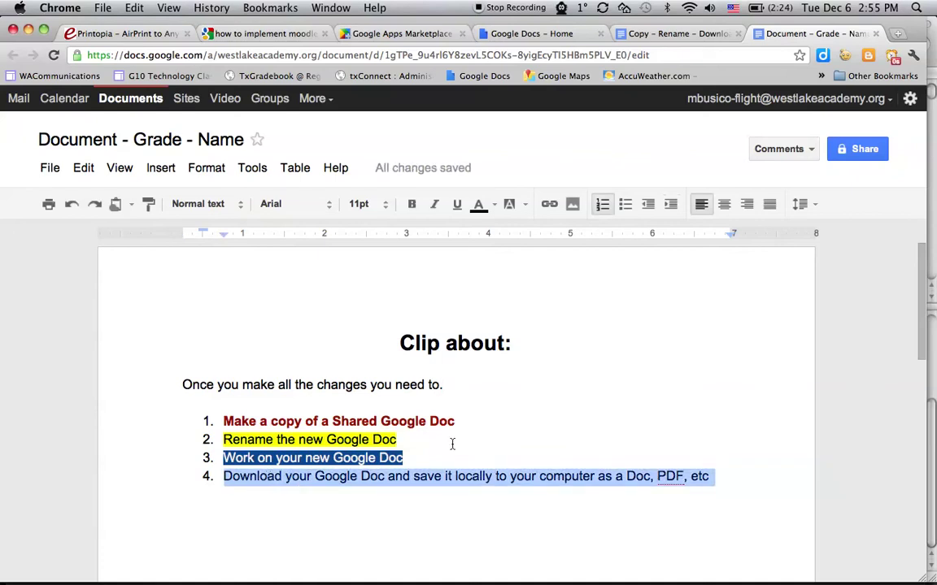
left_click(619, 456)
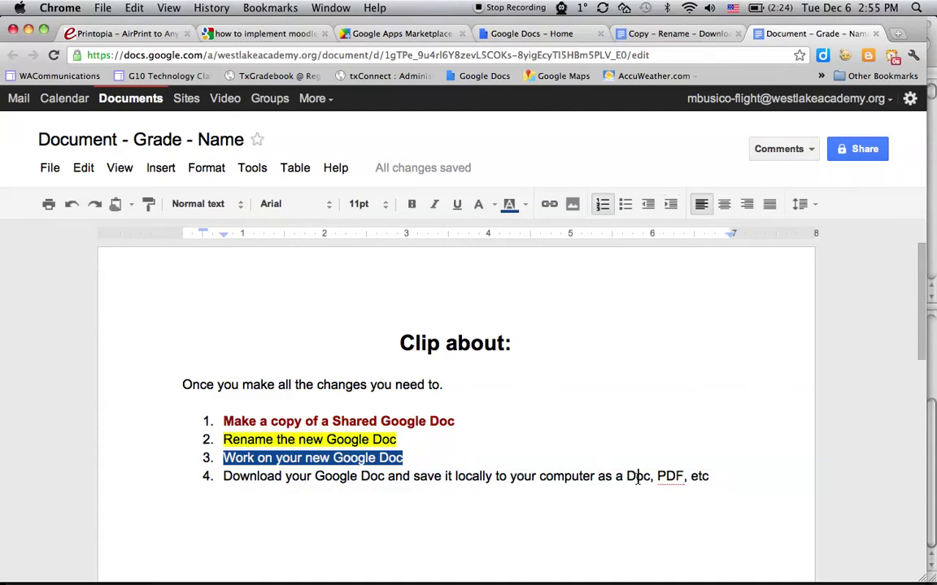
Point out the words Doc and PDF in item 4, then select the whole item.
double_click(638, 478)
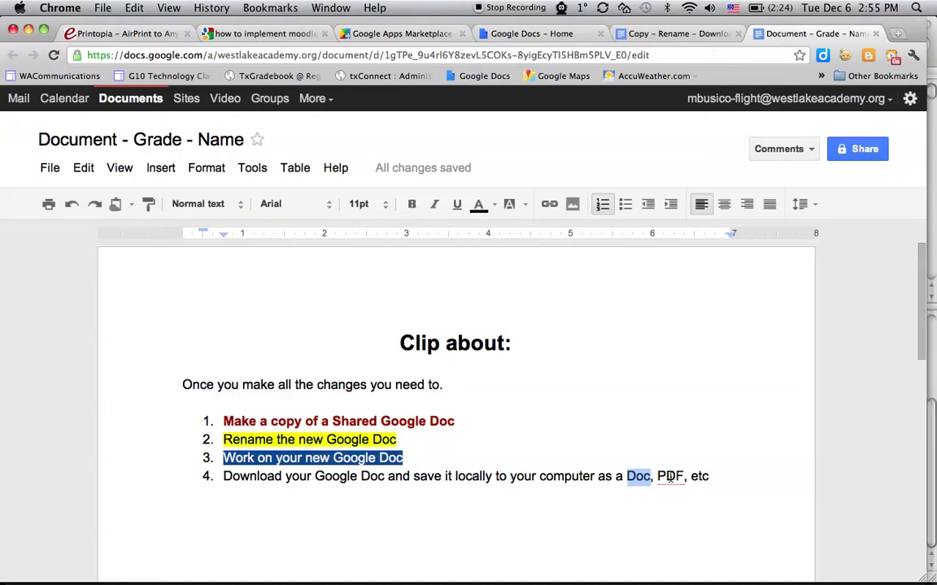
double_click(668, 478)
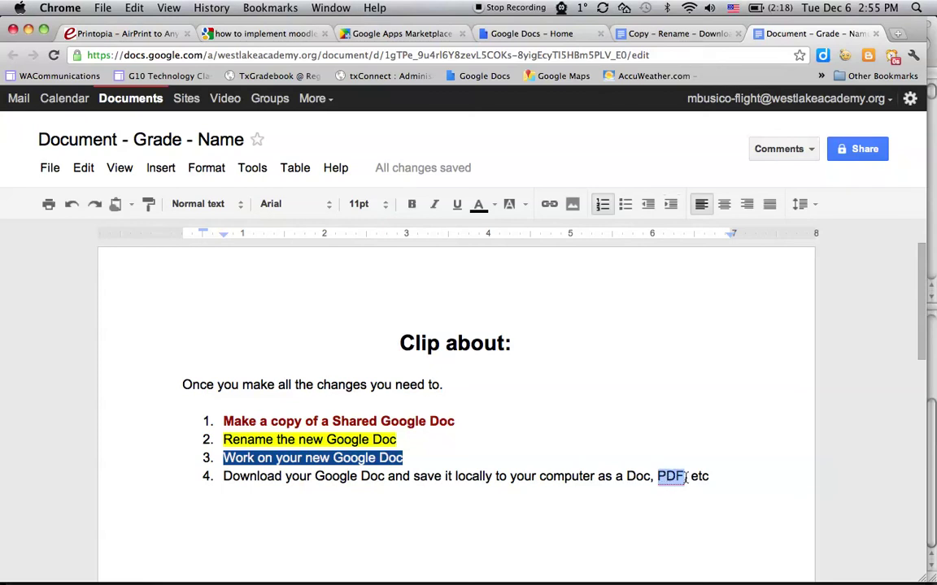
left_click(612, 455)
triple_click(245, 481)
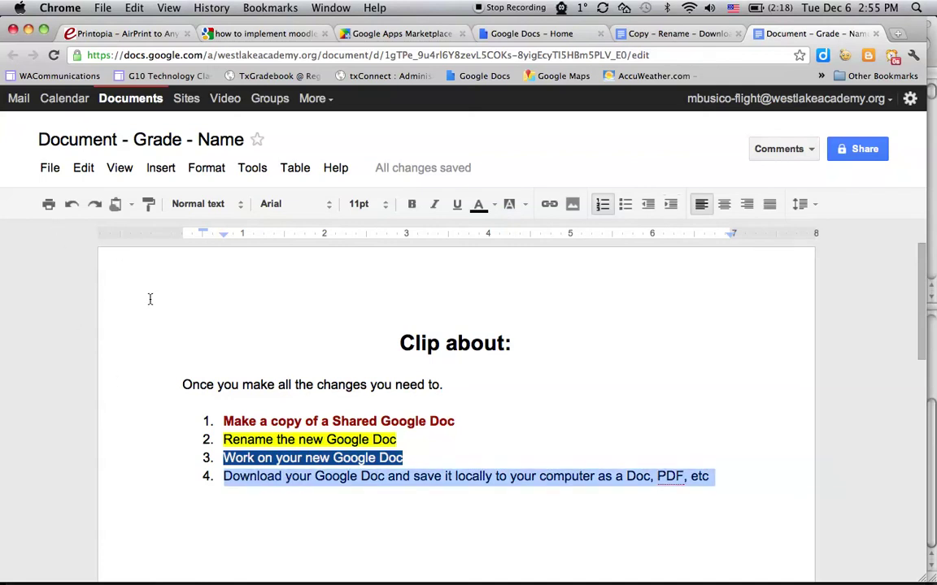
Download the document as a PDF via File > Download as.
left_click(139, 265)
left_click(50, 167)
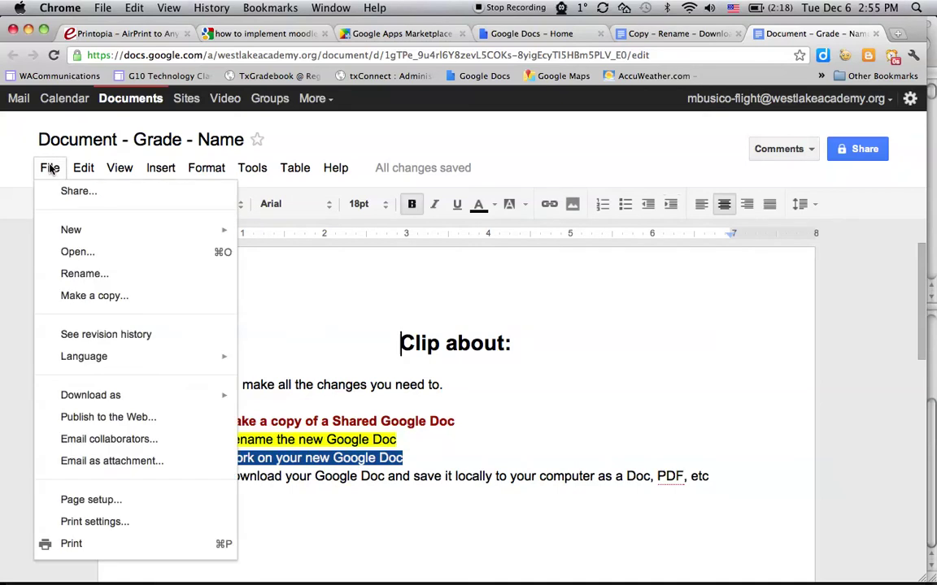
mouse_move(77, 396)
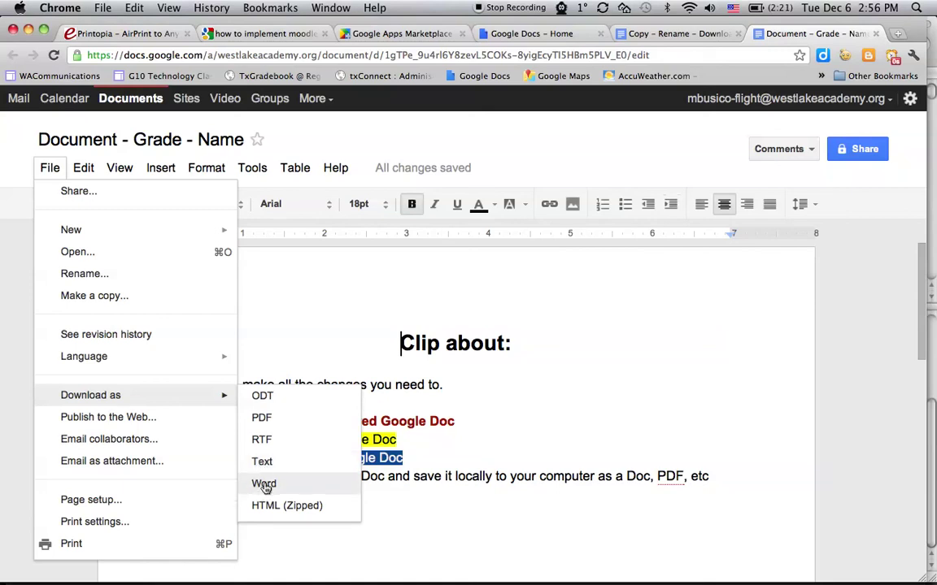
left_click(262, 418)
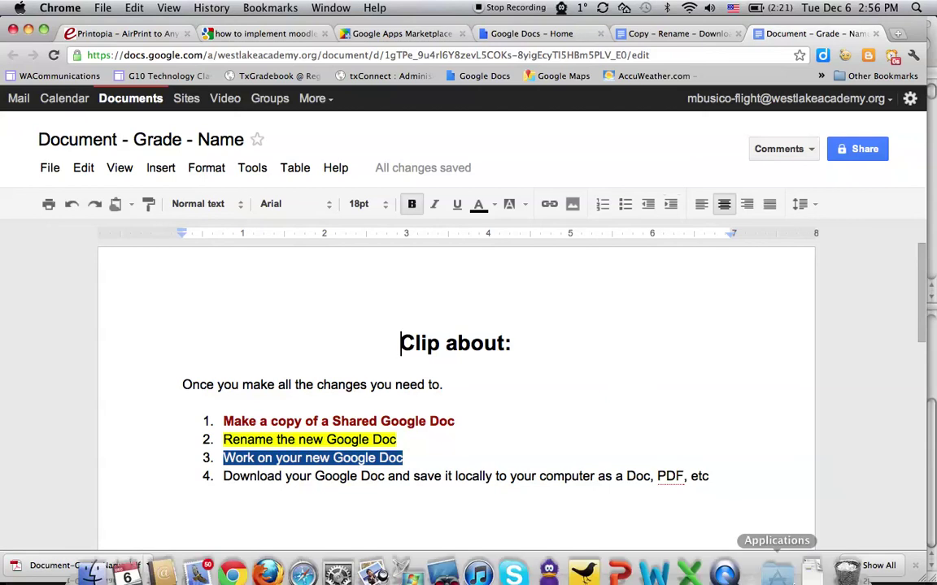
Open Document-Grade-Name.pdf from the Dock's Downloads stack in Acrobat.
left_click(801, 565)
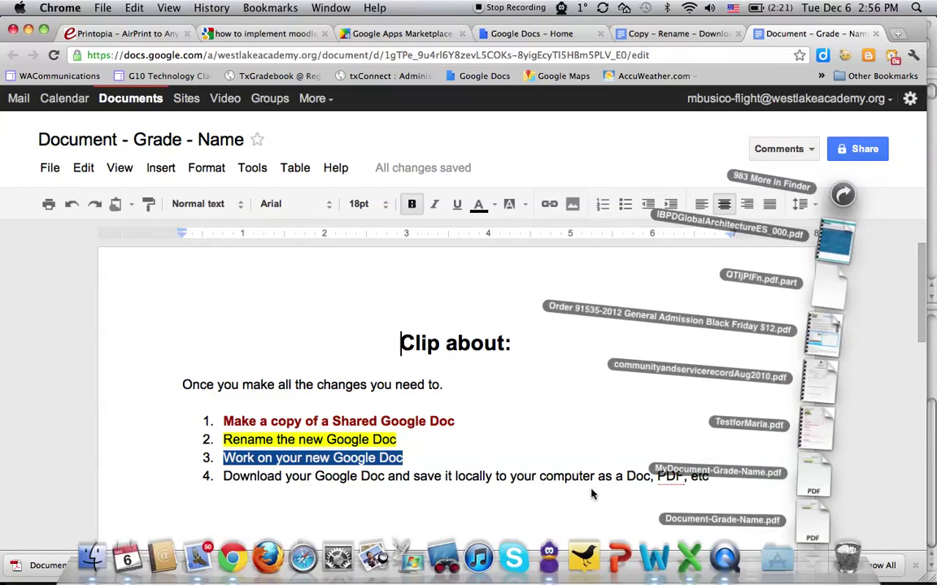
left_click(808, 524)
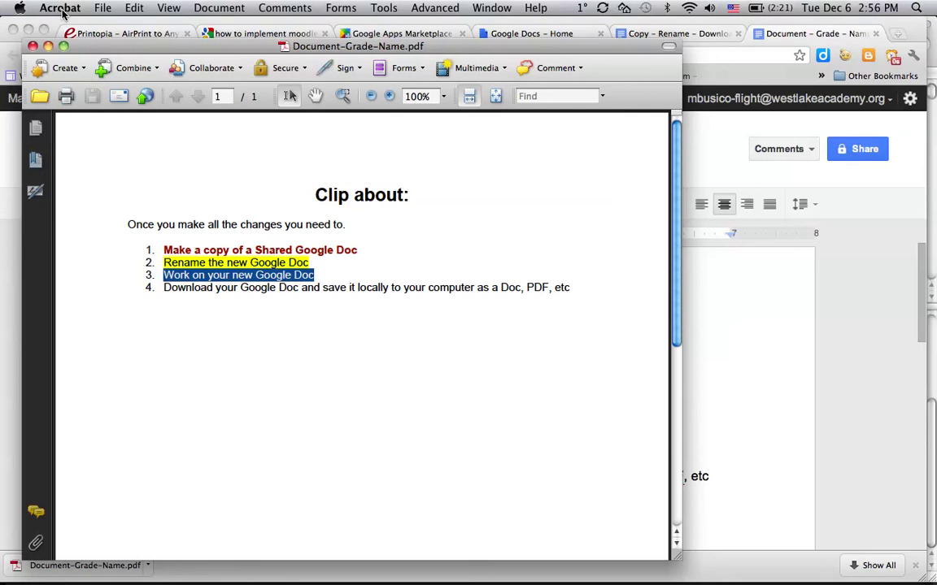
Switch to QuickTime Player with Cmd+Tab, leaving the PDF open.
key("super+Tab")
key("super+Tab")
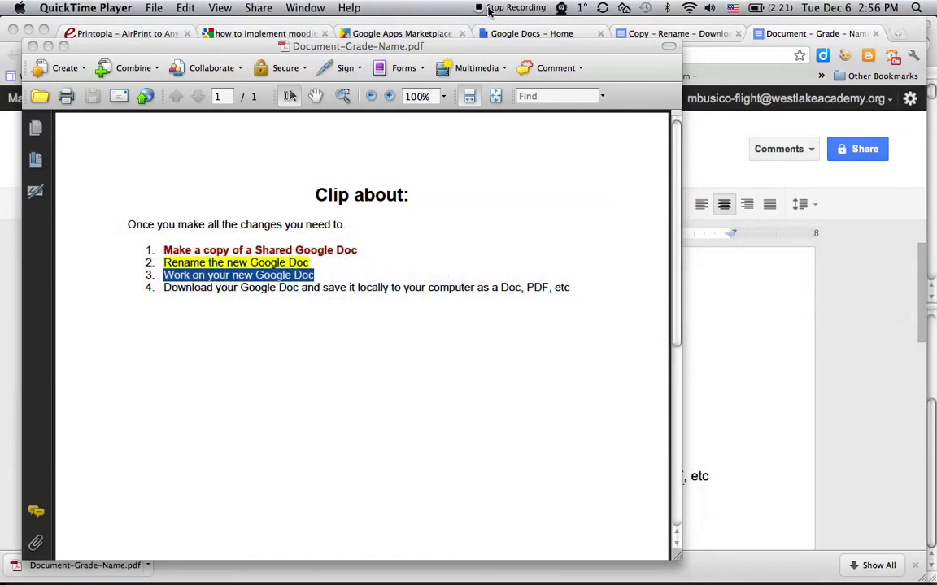